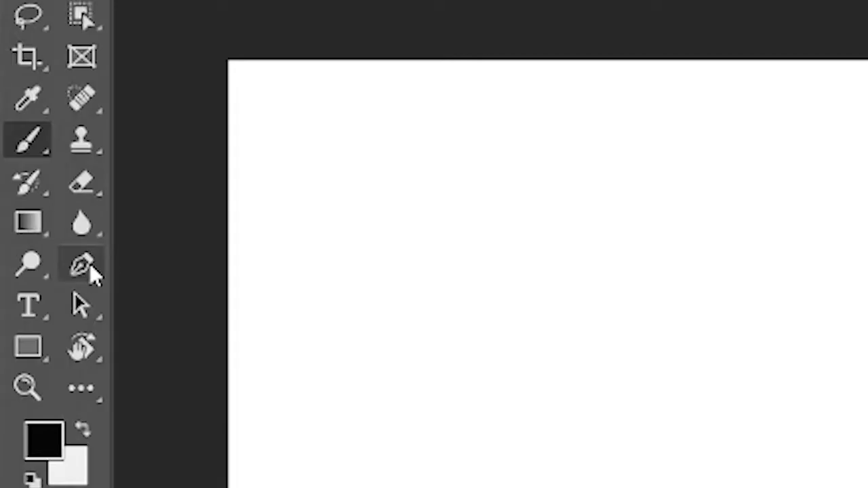
Draw an open path of straight segments with seven anchor points on the canvas using the Pen tool
click(30, 161)
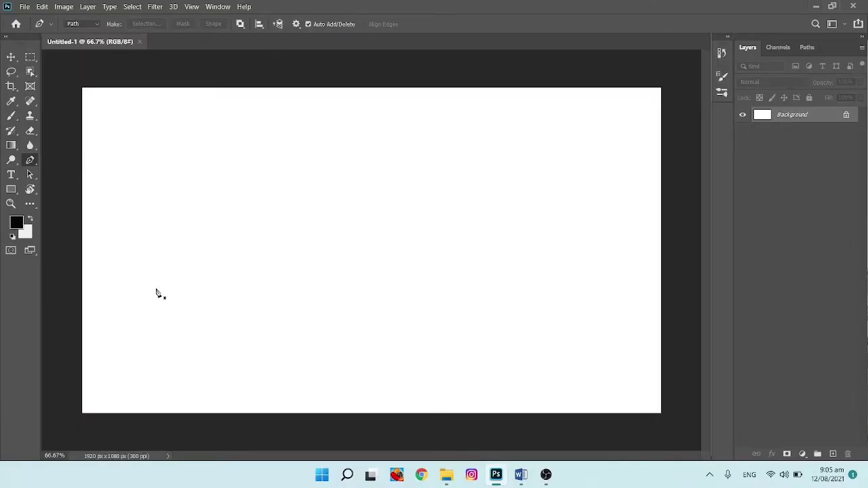
click(197, 317)
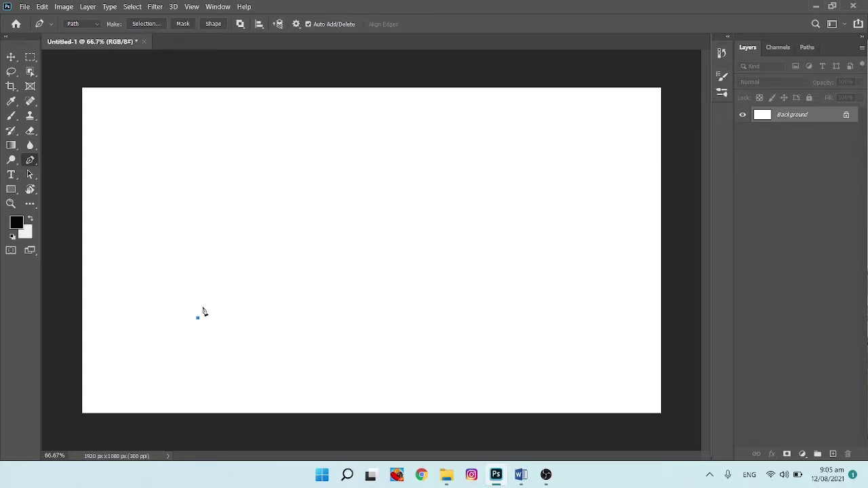
click(277, 173)
click(321, 162)
click(392, 188)
click(388, 243)
click(378, 323)
click(292, 325)
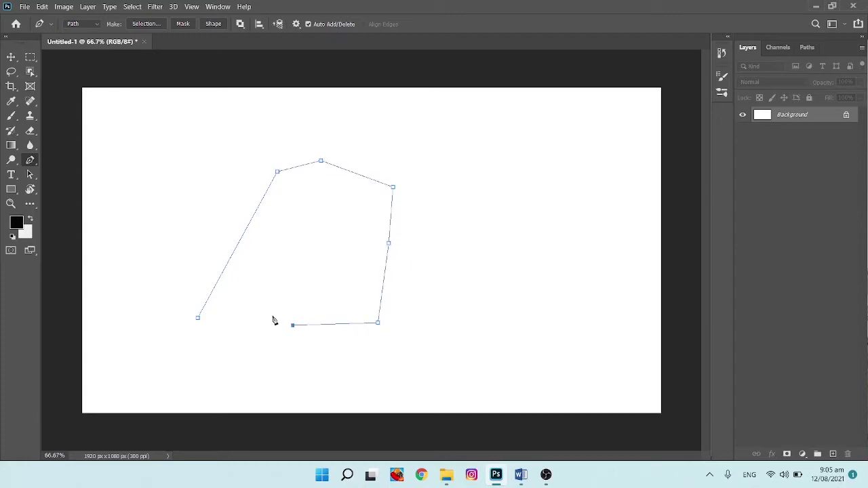
Undo the straight path segments back to the first anchor point
key(ctrl+z)
key(ctrl+z)
key(ctrl+z)
key(ctrl+z)
key(ctrl+z)
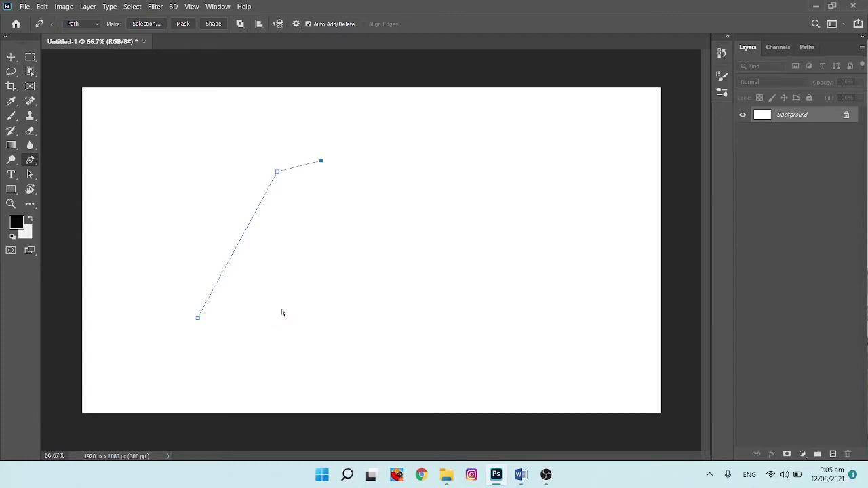
key(ctrl+z)
Add a second anchor above and right of the first, pull out horizontal handles to curve the segment, and shorten its incoming handle
click(291, 173)
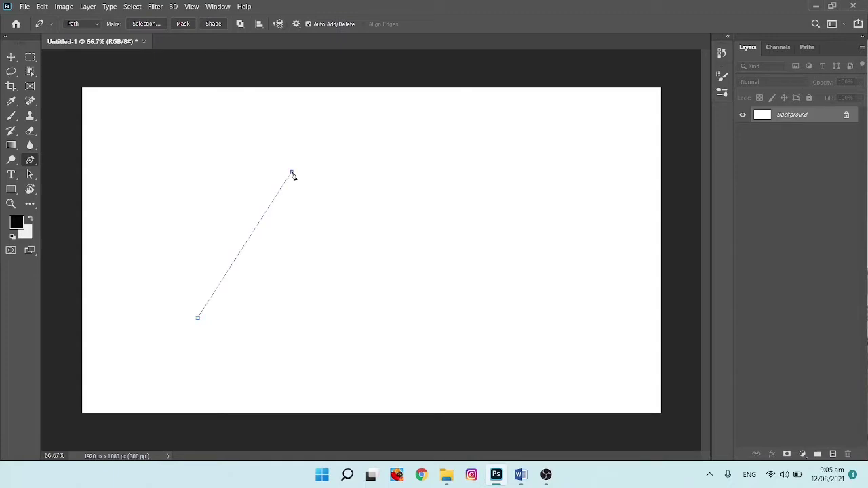
drag(293, 173, 351, 172)
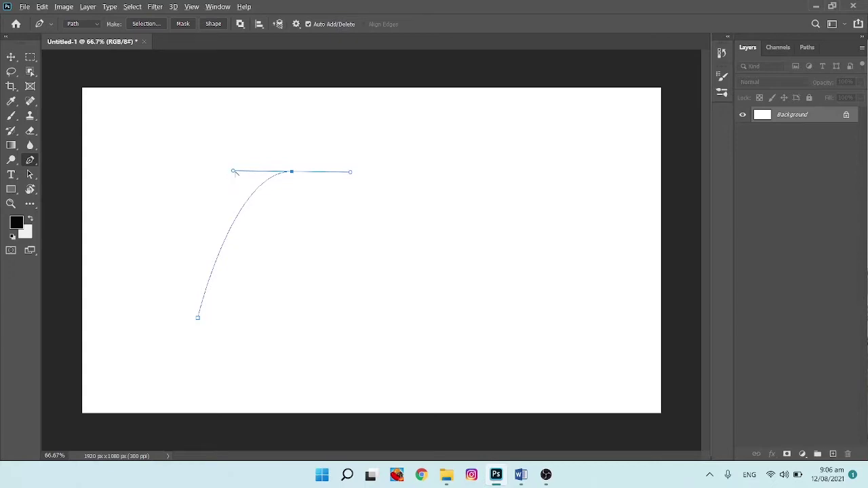
click(232, 226)
click(231, 227)
drag(233, 171, 291, 174)
drag(291, 174, 276, 175)
Lengthen the incoming direction handle of the curve's upper anchor to make the segment rounder
scroll(286, 184, up, 7)
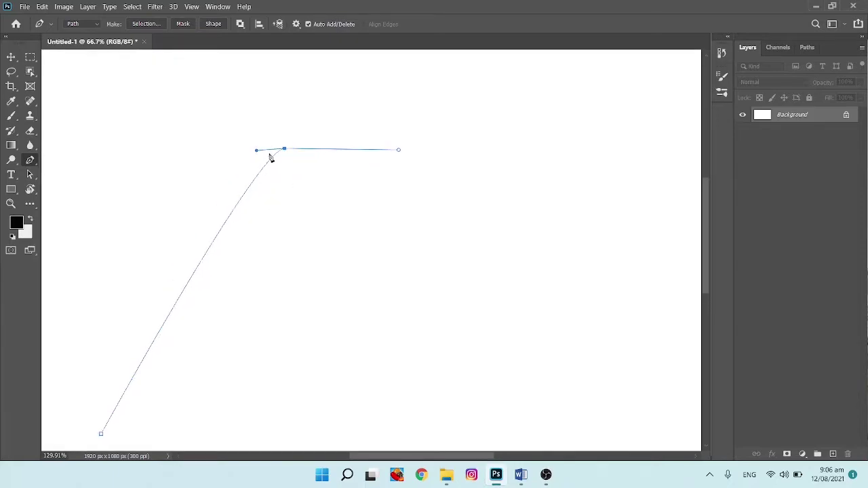
scroll(270, 157, up, 2)
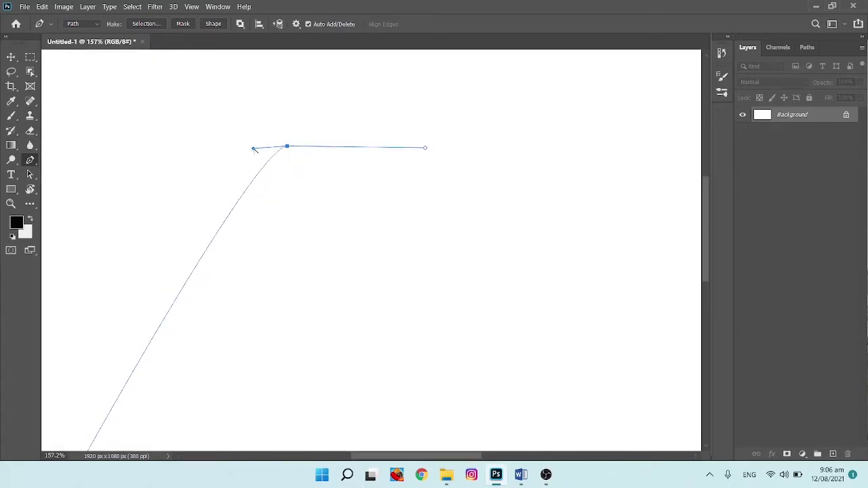
drag(254, 149, 178, 147)
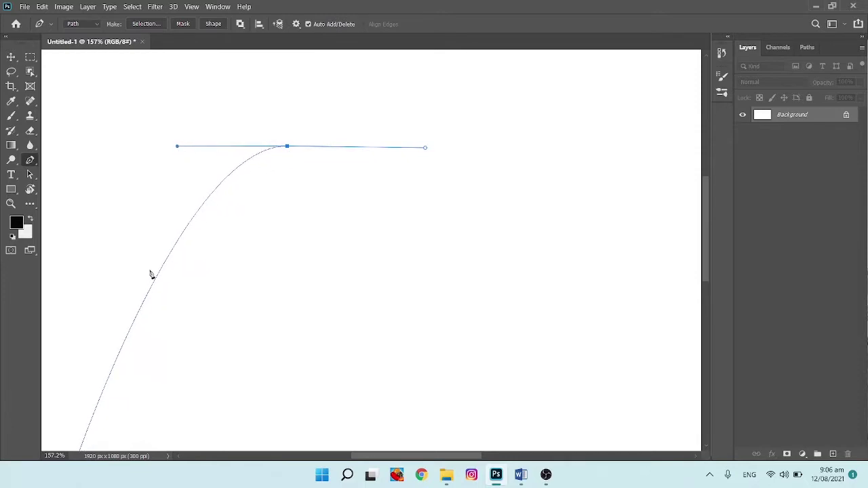
scroll(174, 286, down, 6)
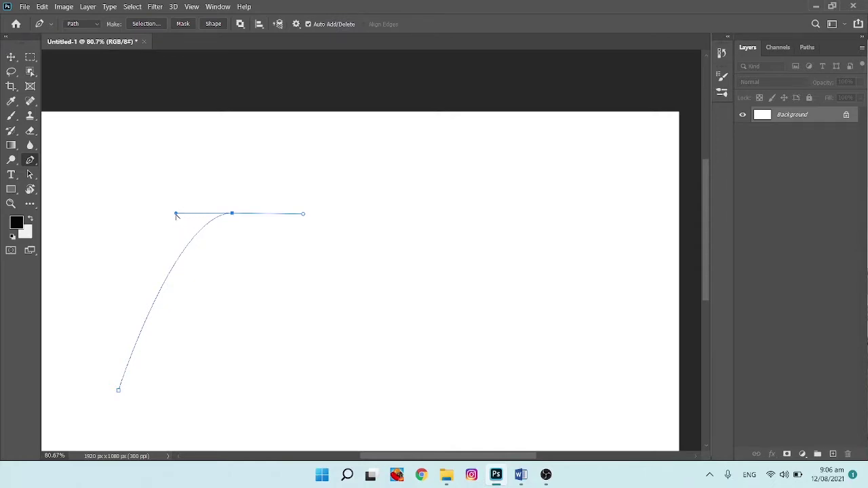
drag(175, 214, 164, 214)
drag(162, 216, 233, 220)
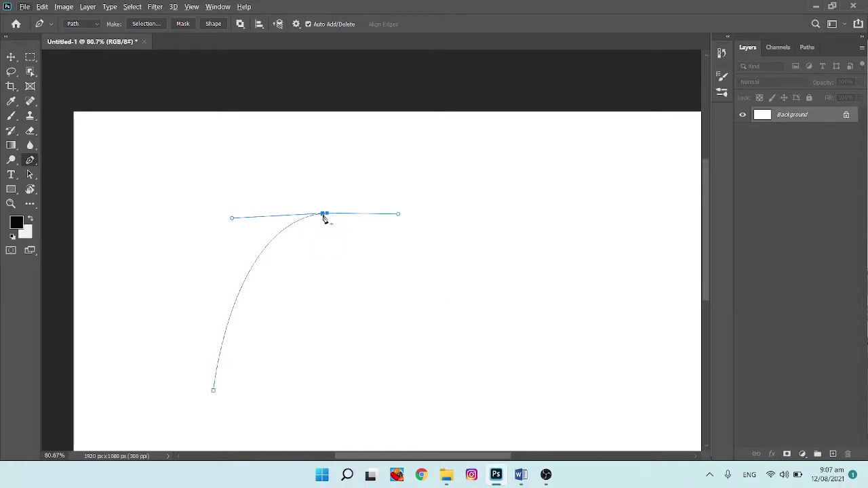
Undo the extra anchor point and level the incoming direction handle of the curve's upper anchor
click(543, 350)
key(ctrl+z)
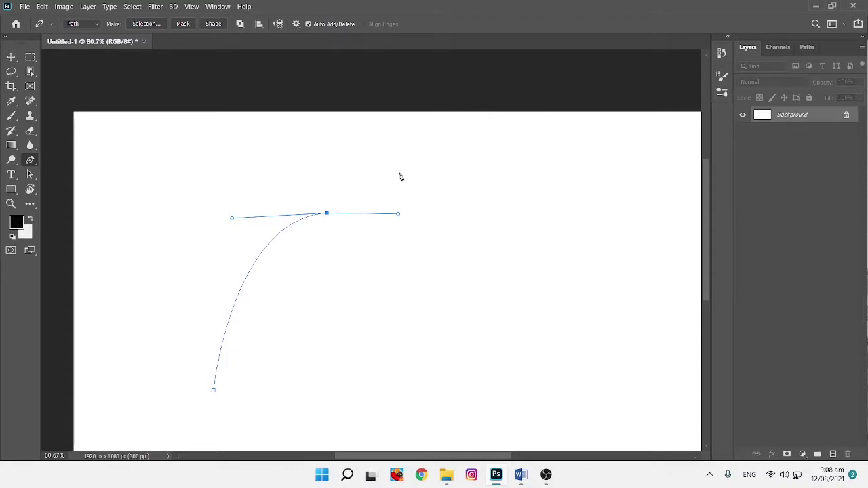
scroll(399, 176, down, 2)
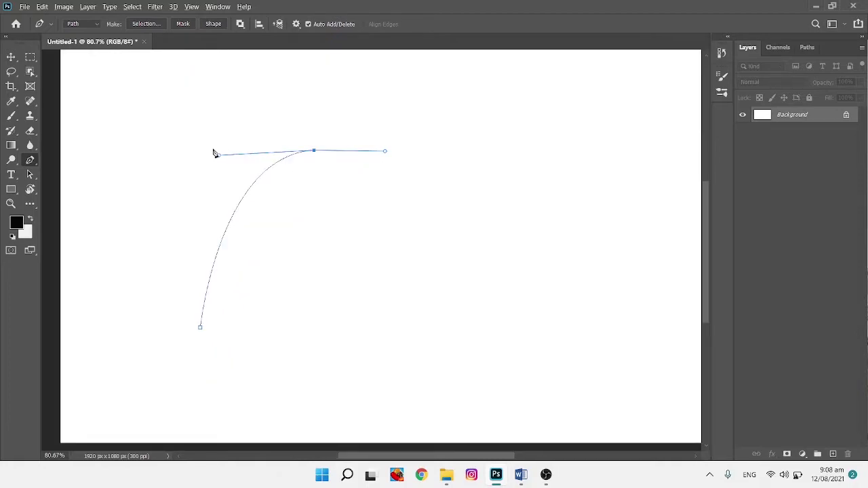
mouse_move(218, 155)
mouse_down()
mouse_move(224, 166)
mouse_move(219, 154)
mouse_up()
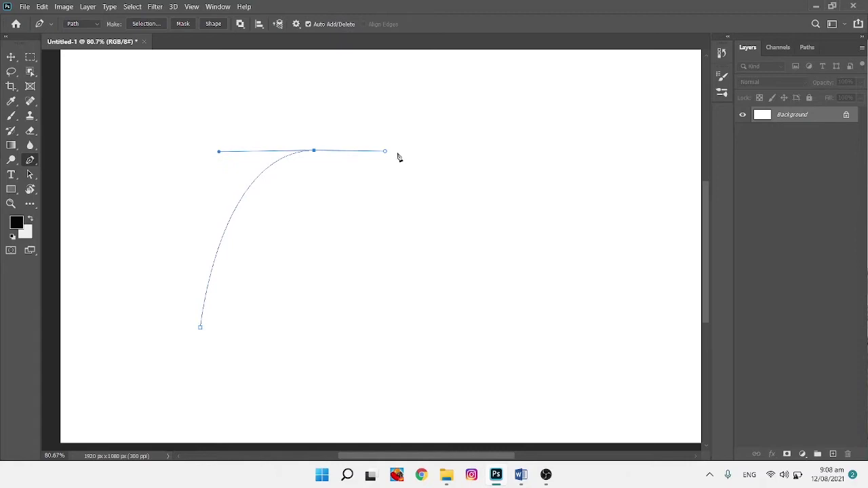
mouse_move(385, 153)
mouse_down()
mouse_move(387, 161)
mouse_move(399, 143)
mouse_up()
Continue the path with three curved anchors, dipping down, looping up on the right, and ending near the canvas's upper middle
drag(459, 300, 507, 326)
drag(621, 190, 575, 89)
drag(437, 84, 309, 81)
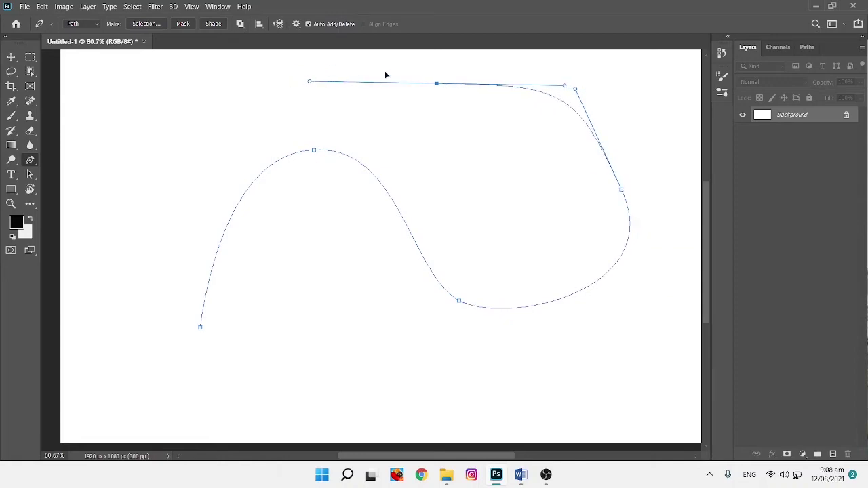
Reshape the path by moving the crest anchor down and left and the trough anchor up and right
click(325, 150)
drag(314, 150, 297, 200)
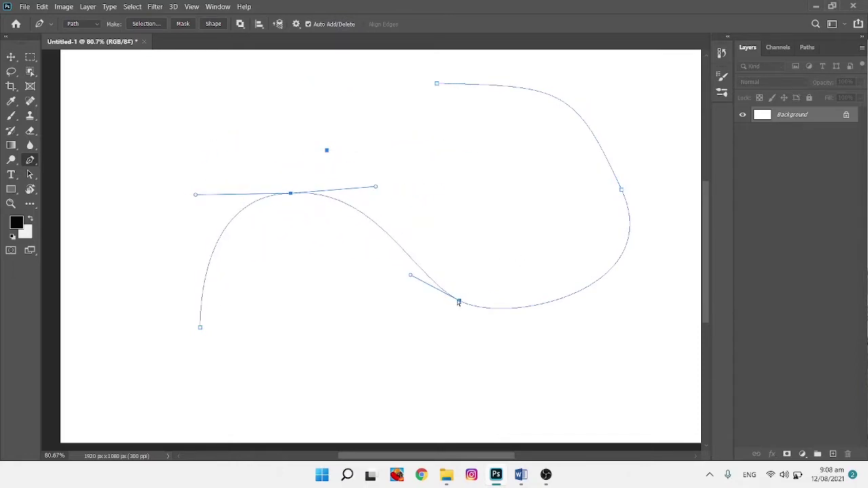
drag(460, 301, 479, 287)
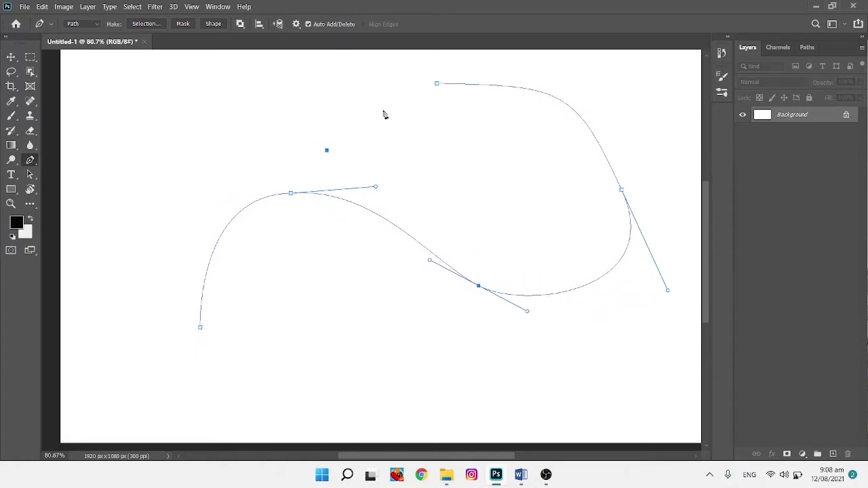
Extend the path's upper end to the left with two more anchor points and adjust the last one
click(289, 104)
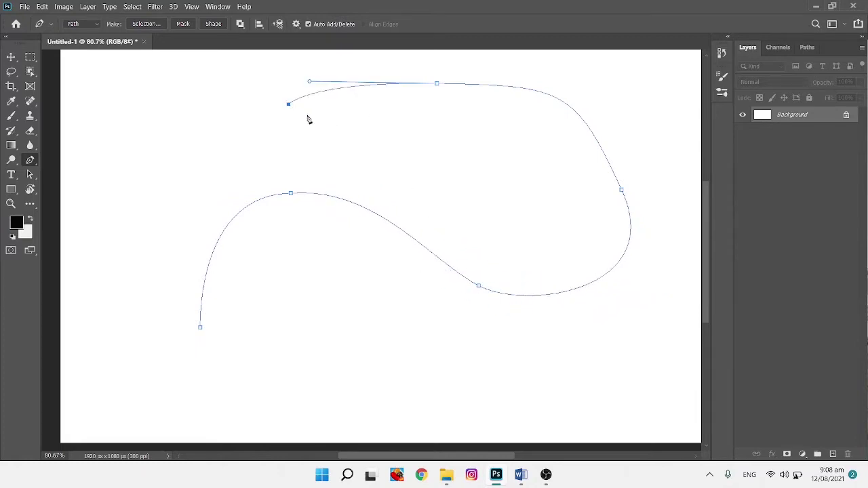
click(113, 112)
drag(113, 112, 109, 112)
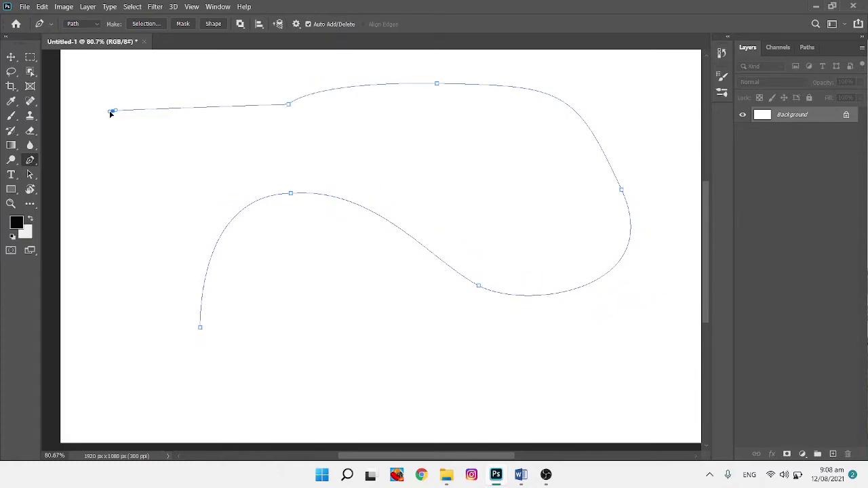
click(182, 110)
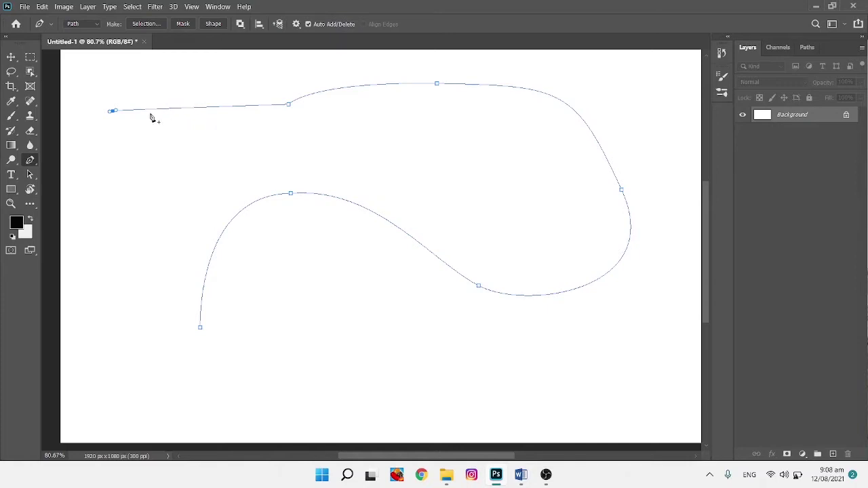
key(ctrl+z)
click(110, 112)
drag(110, 112, 182, 111)
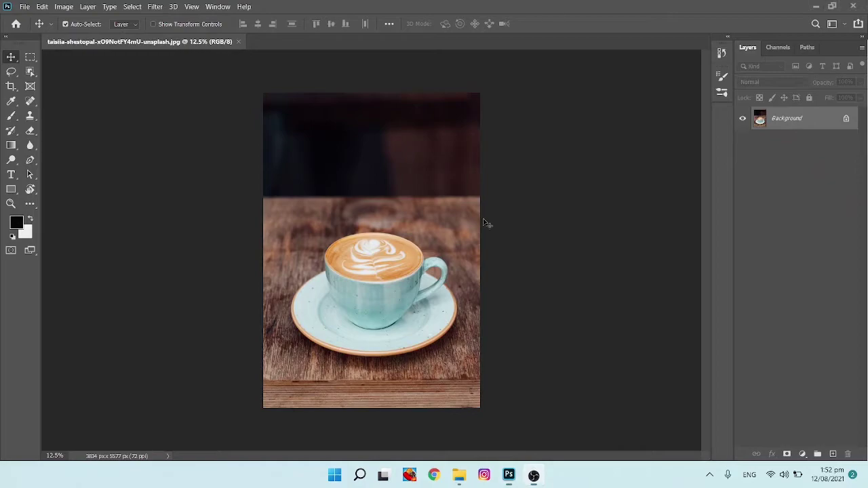
Start a Pen tool path on the coffee photo with an anchor exactly on the saucer's outer left rim
scroll(374, 318, up, 5)
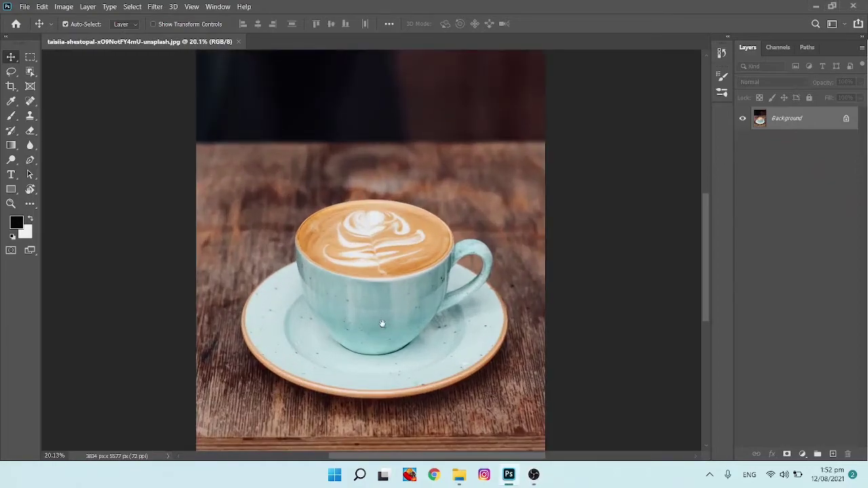
drag(380, 323, 413, 246)
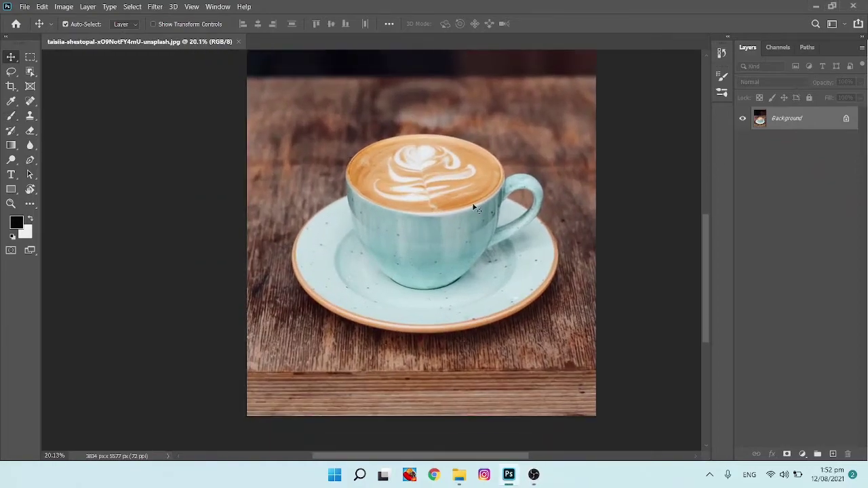
scroll(386, 165, up, 2)
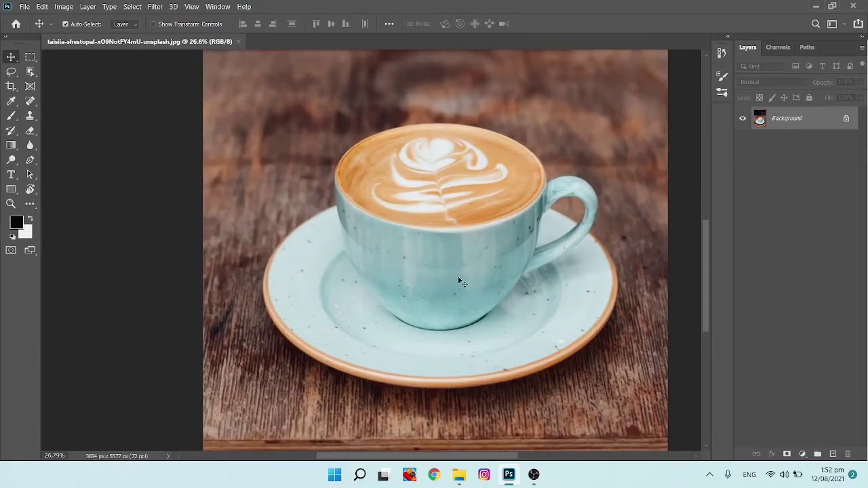
key(p)
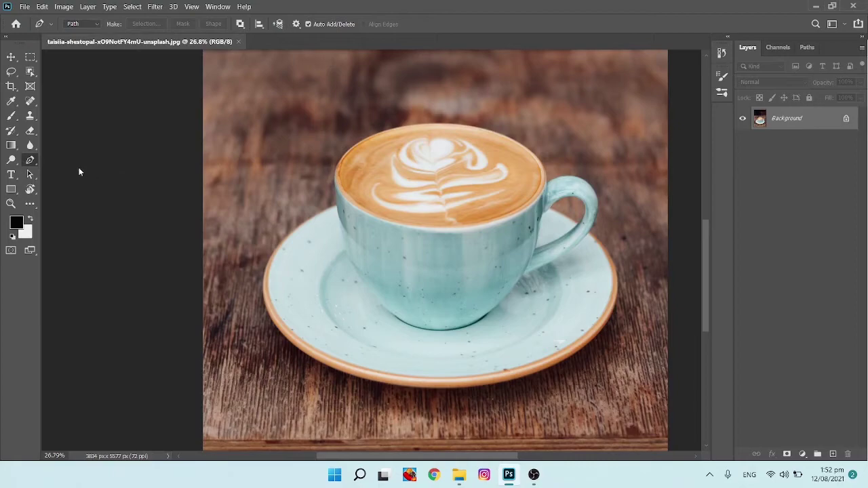
scroll(272, 301, up, 3)
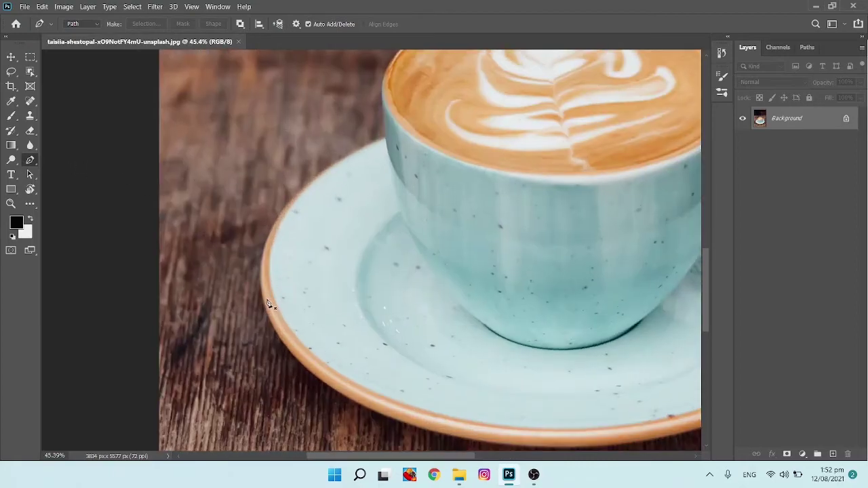
scroll(259, 305, down, 1)
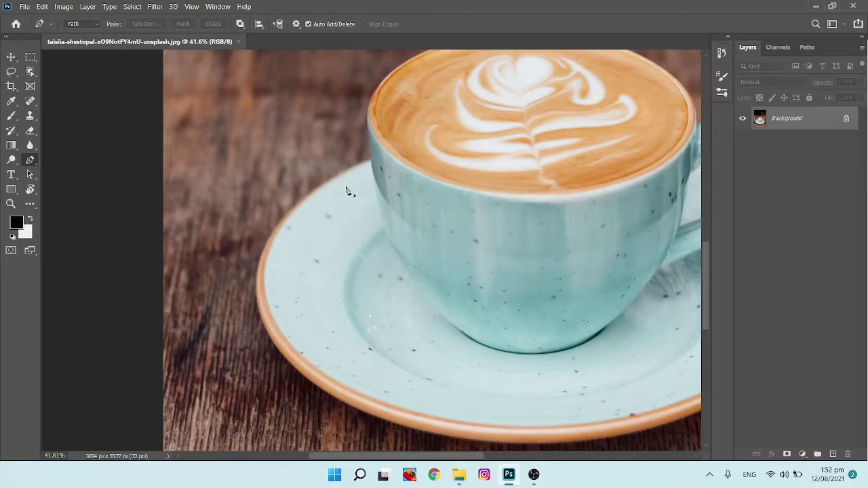
click(261, 269)
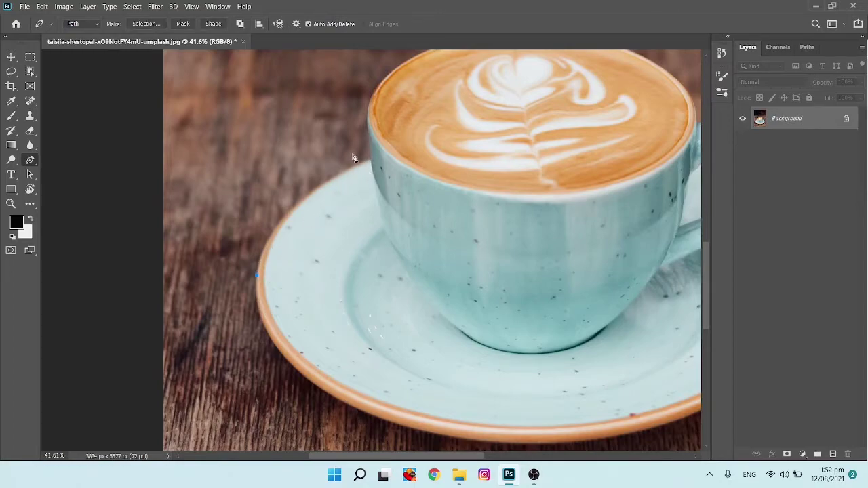
scroll(258, 278, up, 4)
scroll(286, 289, up, 5)
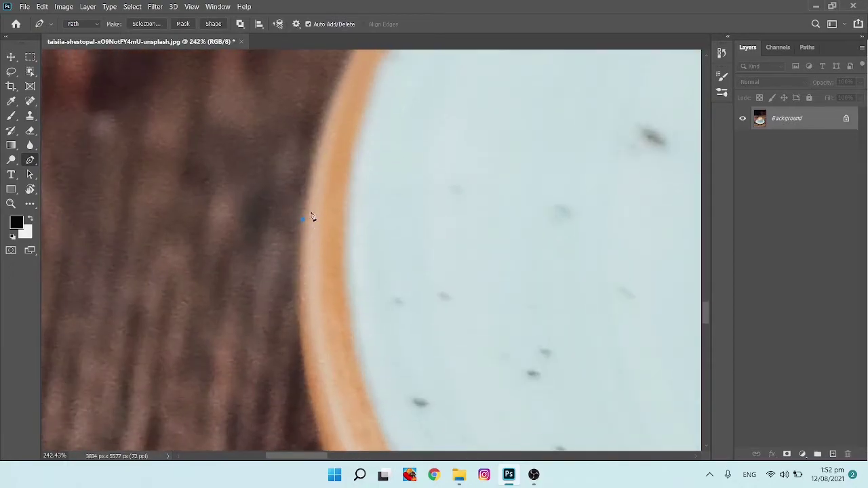
key(ctrl+z)
click(304, 226)
scroll(306, 228, down, 5)
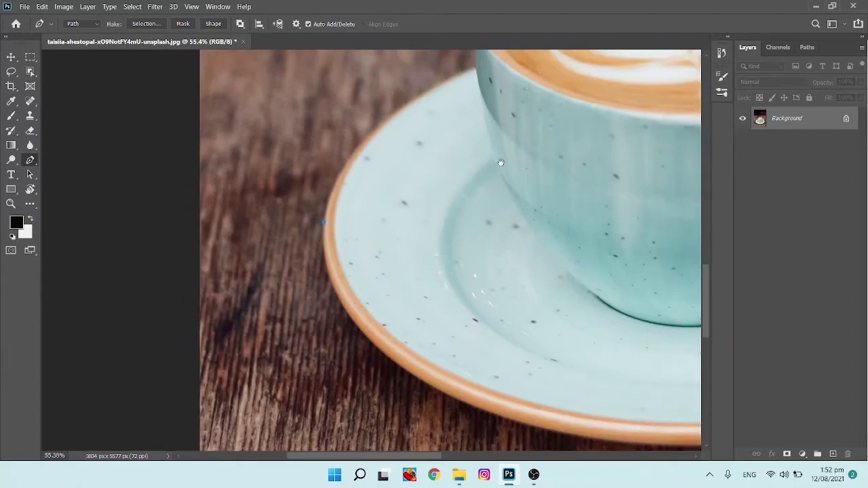
Trace the saucer's upper left rim with a curved segment ending where the saucer meets the cup
drag(501, 163, 316, 362)
drag(272, 336, 274, 282)
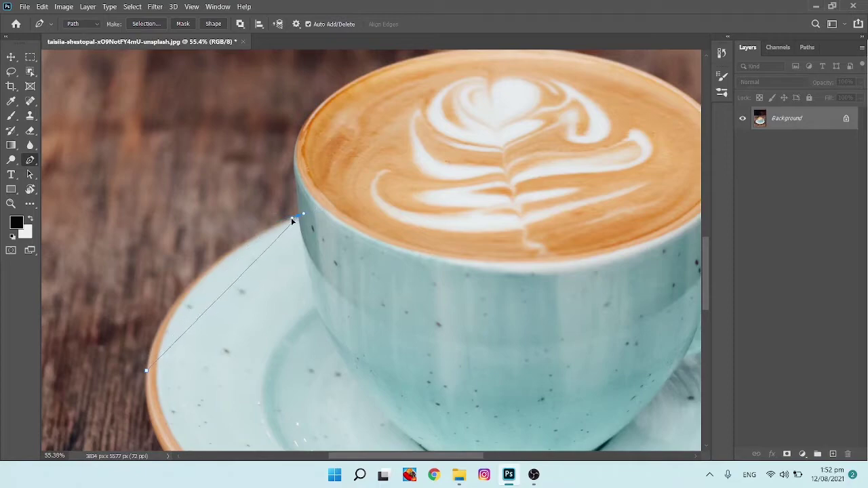
click(293, 215)
drag(304, 218, 444, 162)
click(335, 135)
drag(260, 178, 151, 274)
Continue the path up the cup's left edge with a slightly curved segment ending just below the coffee rim
click(294, 161)
drag(295, 163, 297, 197)
scroll(295, 196, up, 4)
drag(316, 161, 301, 200)
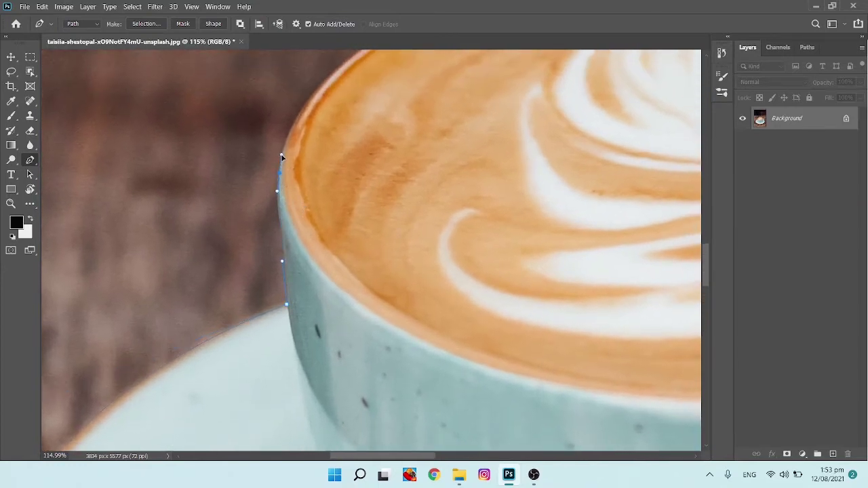
key(ctrl+z)
click(282, 229)
Continue the path from the cup's left edge up along the coffee rim with a smooth curved anchor on the rim's upper left
scroll(306, 229, down, 4)
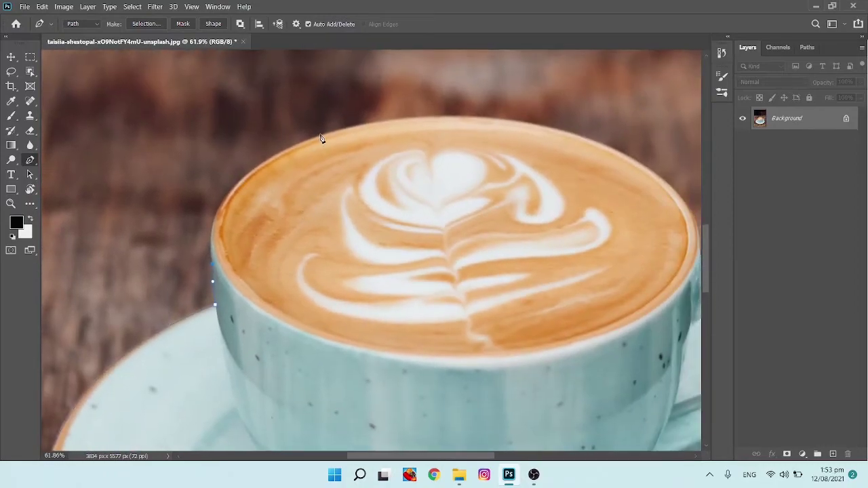
drag(320, 134, 459, 86)
scroll(465, 110, up, 2)
scroll(250, 174, up, 2)
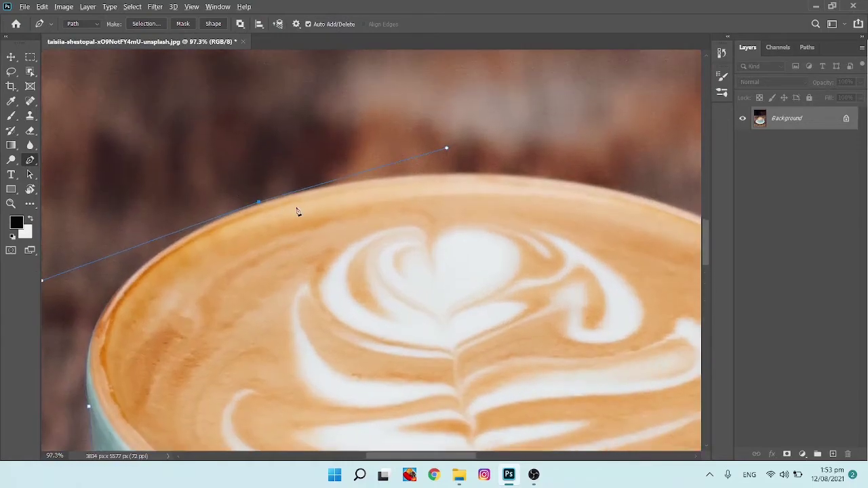
scroll(297, 211, up, 2)
scroll(242, 210, up, 2)
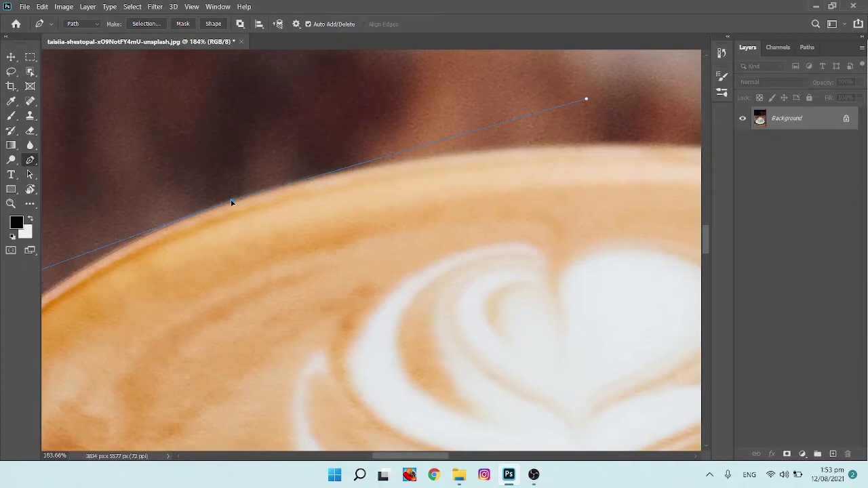
scroll(275, 198, down, 3)
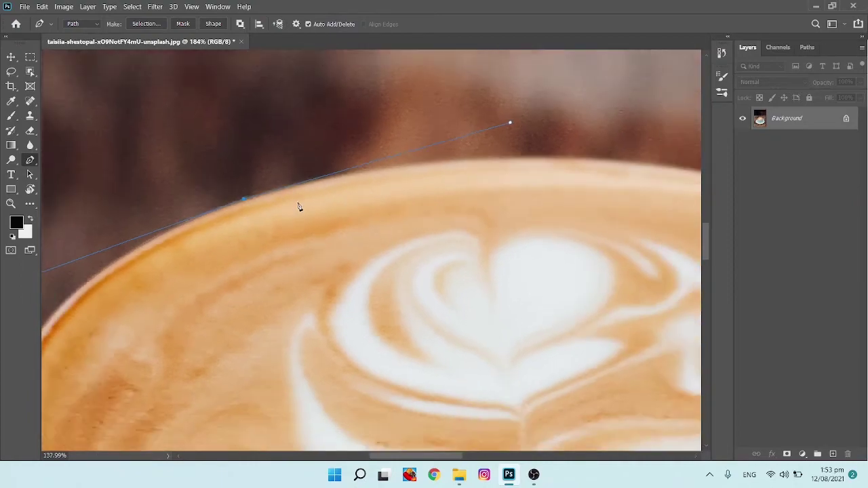
scroll(430, 215, down, 1)
Trace the cup's upper right rim down to where it meets the handle and adjust the direction handle to fit the edge
drag(443, 234, 370, 206)
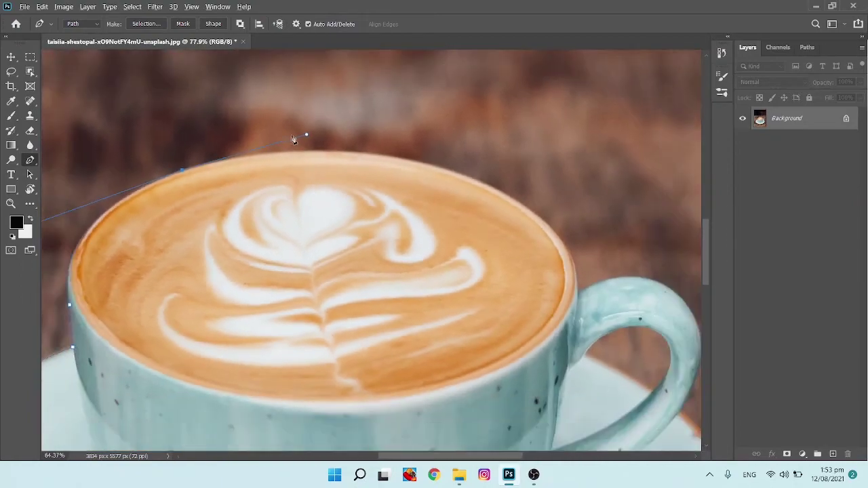
scroll(307, 143, down, 1)
drag(518, 201, 604, 259)
drag(604, 259, 604, 256)
scroll(594, 262, up, 3)
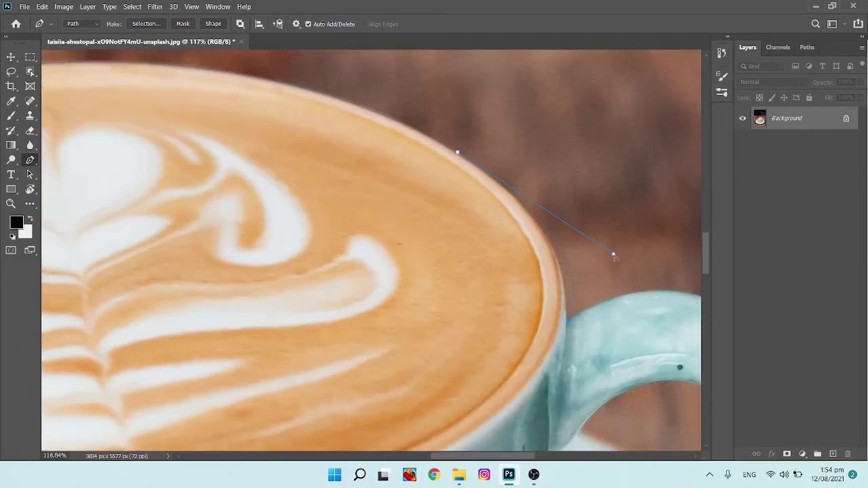
drag(593, 243, 577, 226)
Trace the outer edge of the cup handle with curved segments ending where the handle meets the saucer rim
scroll(590, 257, down, 3)
drag(551, 272, 368, 226)
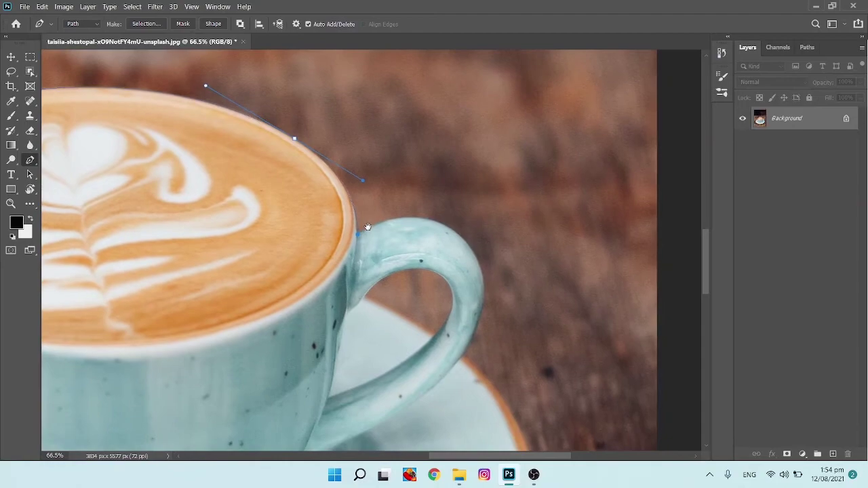
scroll(401, 241, up, 2)
scroll(463, 265, down, 2)
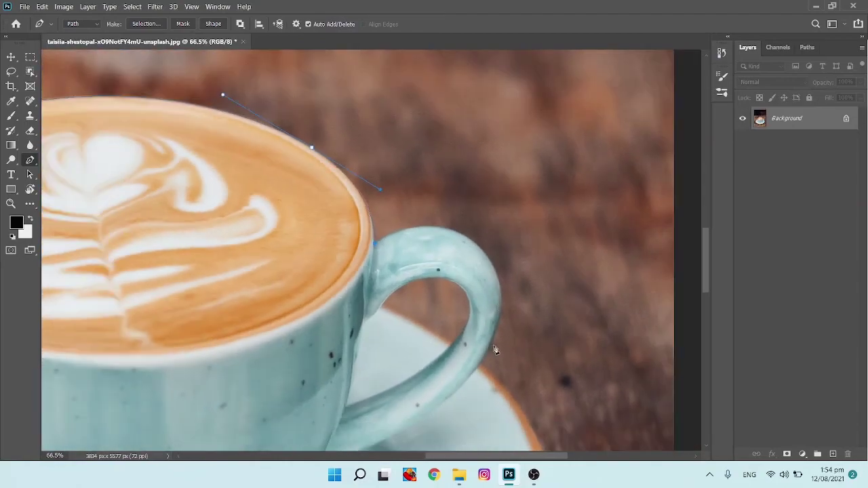
drag(493, 344, 508, 157)
drag(480, 198, 471, 207)
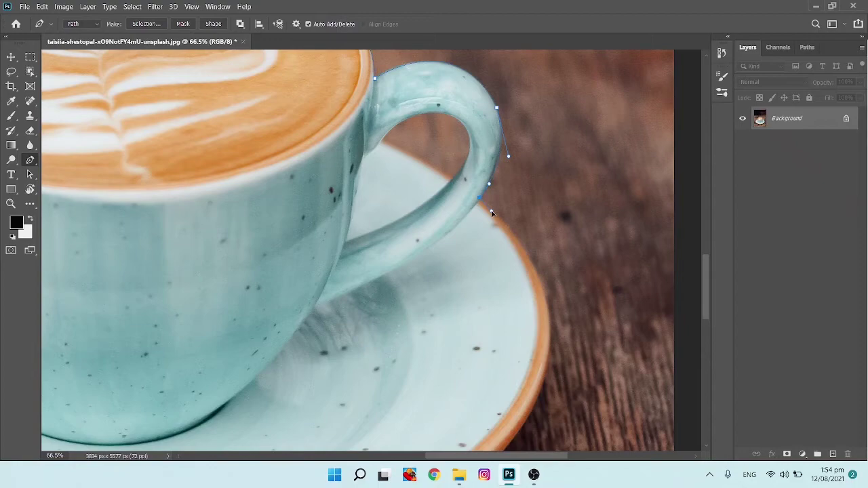
Trace the saucer's right rim and lower right edge with curved segments ending near the saucer's lowest point
scroll(523, 278, down, 1)
drag(535, 366, 550, 300)
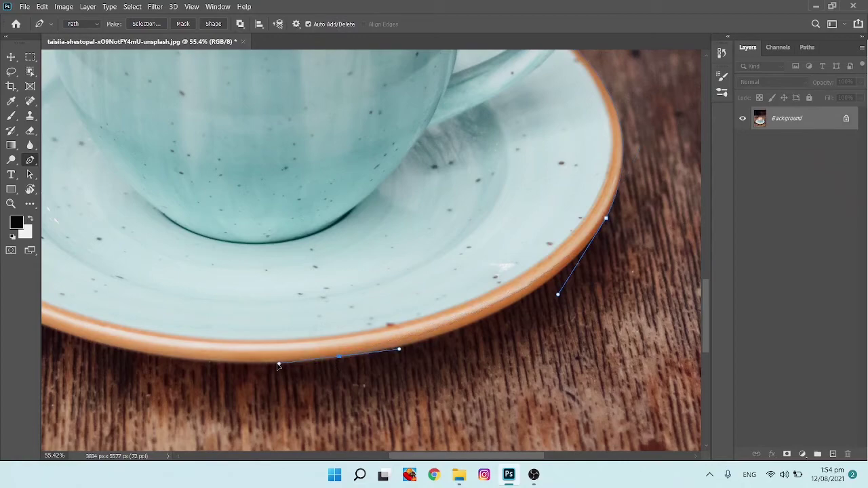
drag(341, 359, 225, 377)
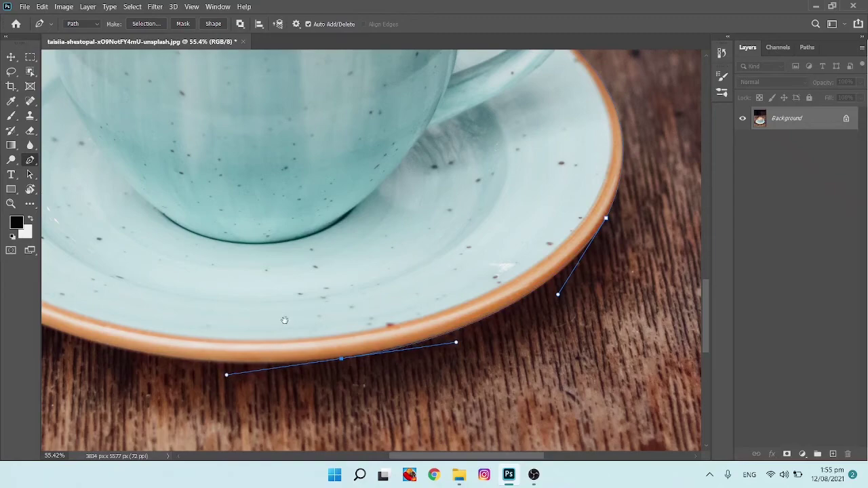
Trace the saucer's lower left rim with a curved segment and close the path at its starting anchor on the left rim
drag(285, 316, 479, 312)
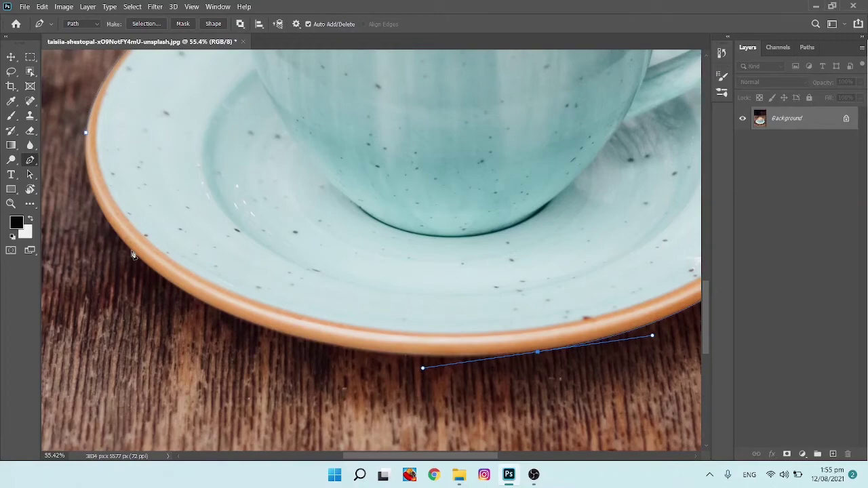
drag(136, 256, 60, 172)
drag(61, 171, 90, 207)
click(87, 134)
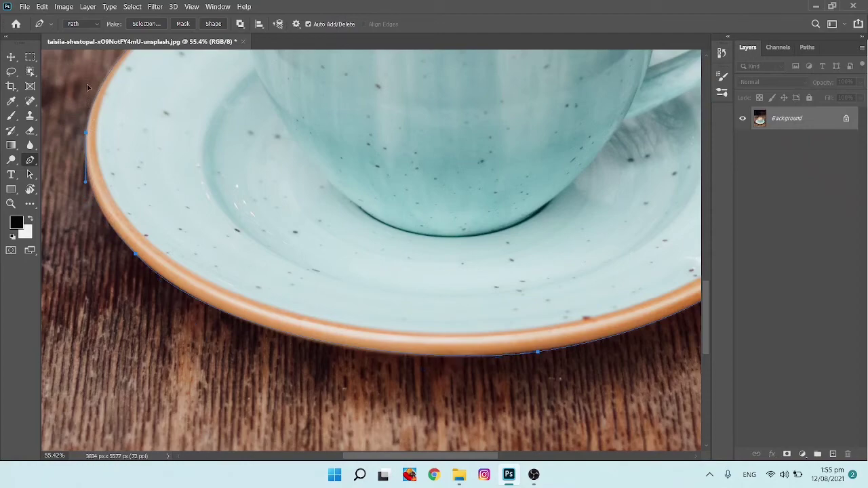
scroll(163, 163, down, 5)
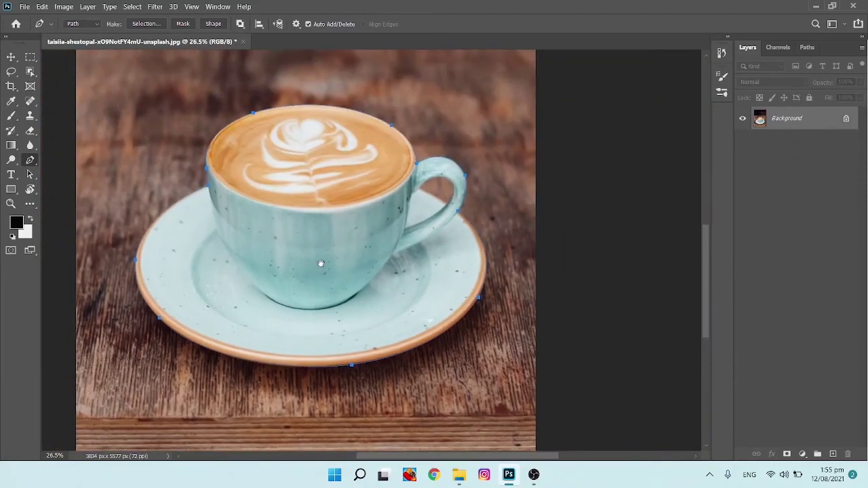
Try making a layer mask from the closed cup and saucer path, and undo it
click(182, 23)
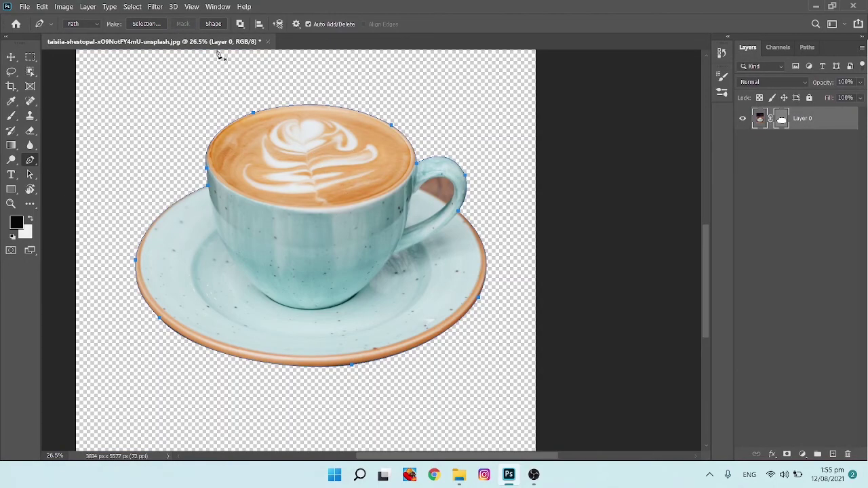
key(ctrl+z)
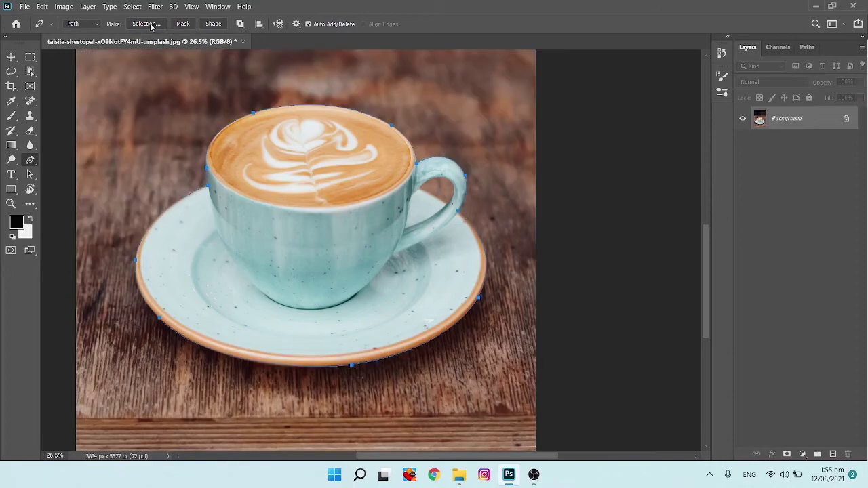
Convert the closed cup and saucer path into a selection
key(i)
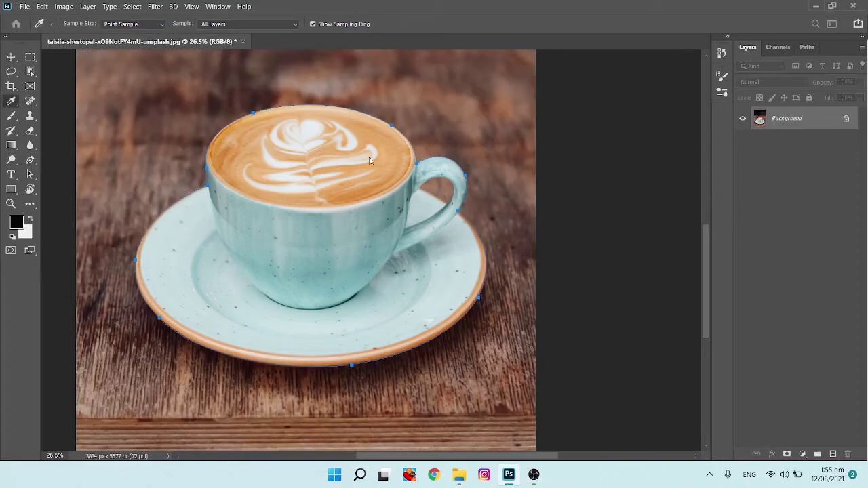
key(p)
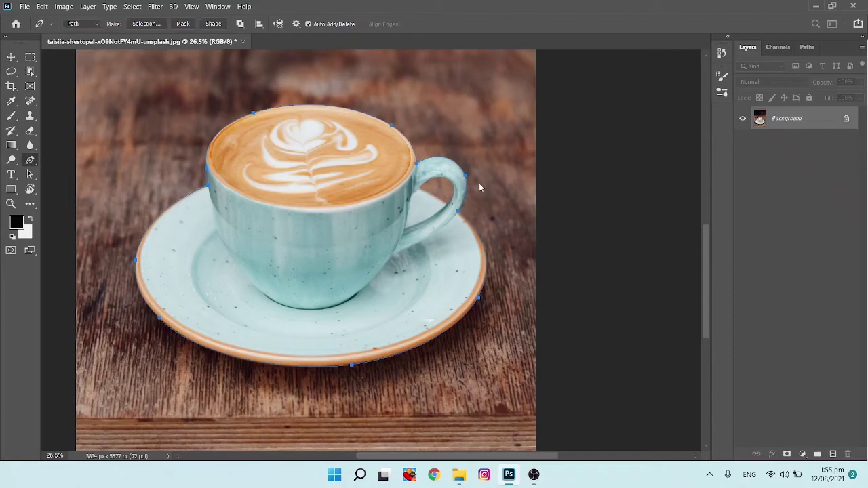
key(ctrl+Return)
Trace the wooden background visible inside the cup handle with a closed Pen path following the handle's inner edge and the saucer rim
scroll(464, 192, up, 5)
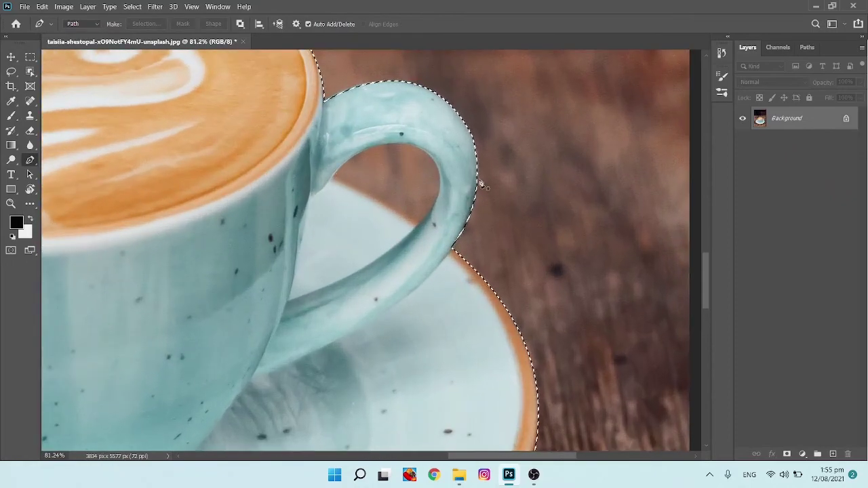
scroll(340, 189, up, 2)
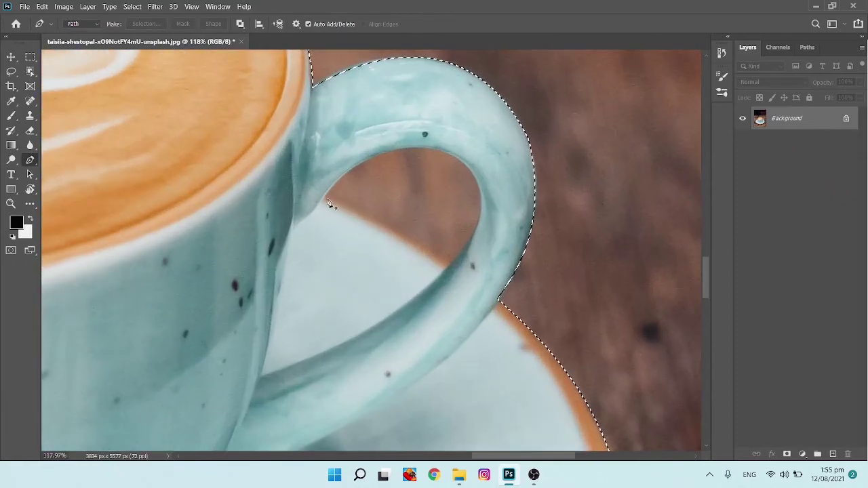
click(322, 199)
drag(447, 152, 495, 171)
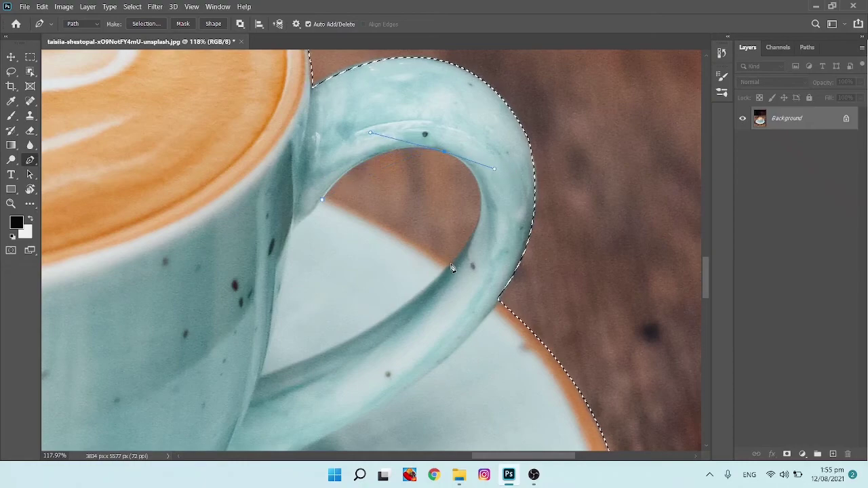
drag(448, 263, 446, 269)
drag(419, 301, 434, 245)
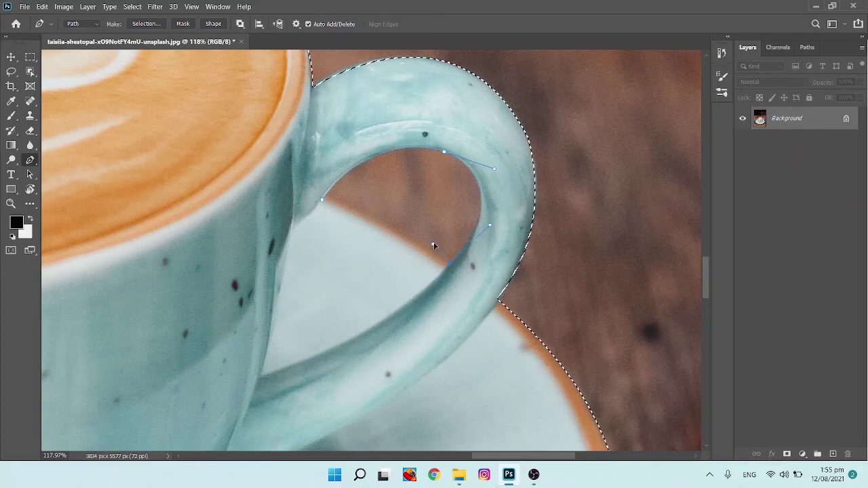
click(322, 200)
drag(303, 199, 293, 196)
Subtract the path inside the cup handle from the current cup and saucer selection
key(i)
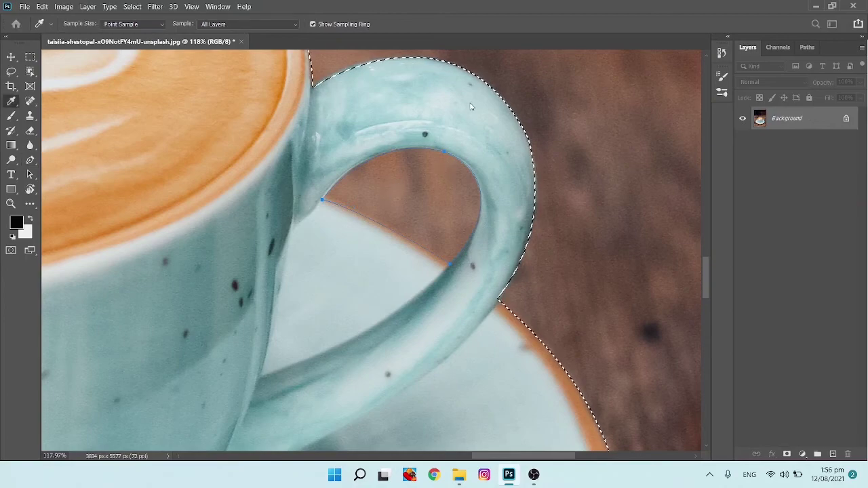
click(474, 122)
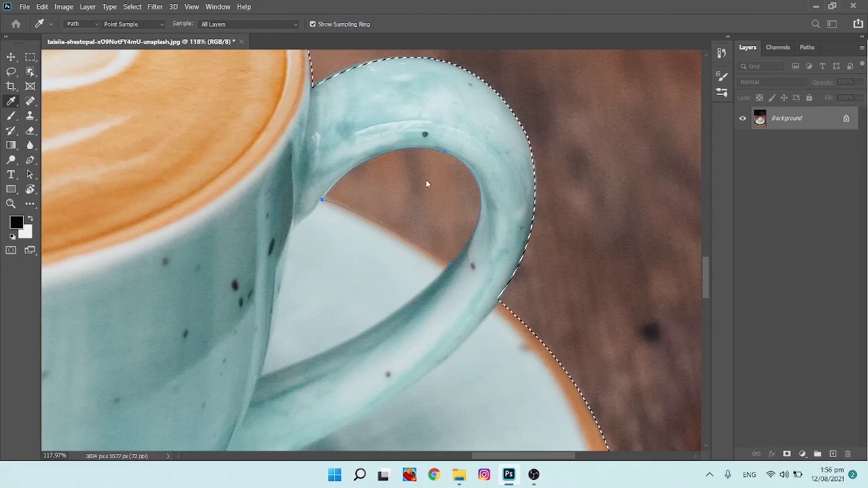
scroll(426, 180, down, 1)
scroll(426, 184, down, 4)
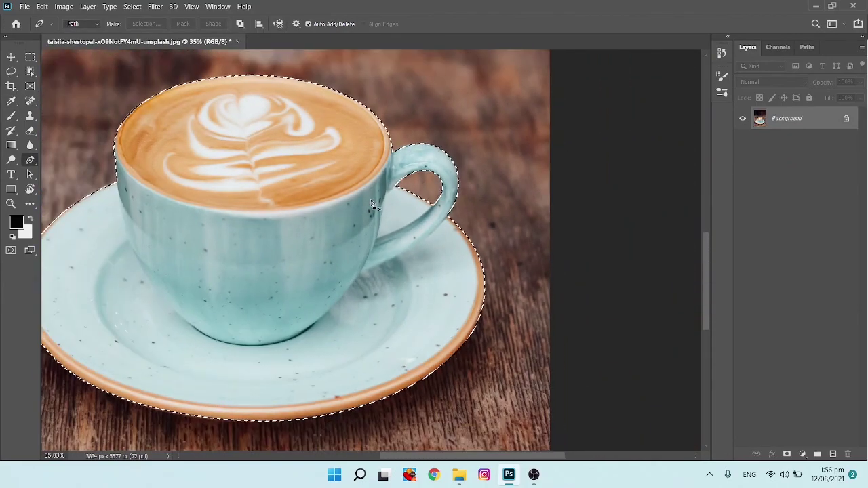
Add a layer mask from the selection and move the cut-out cup and saucer upward and slightly right on the canvas
key(v)
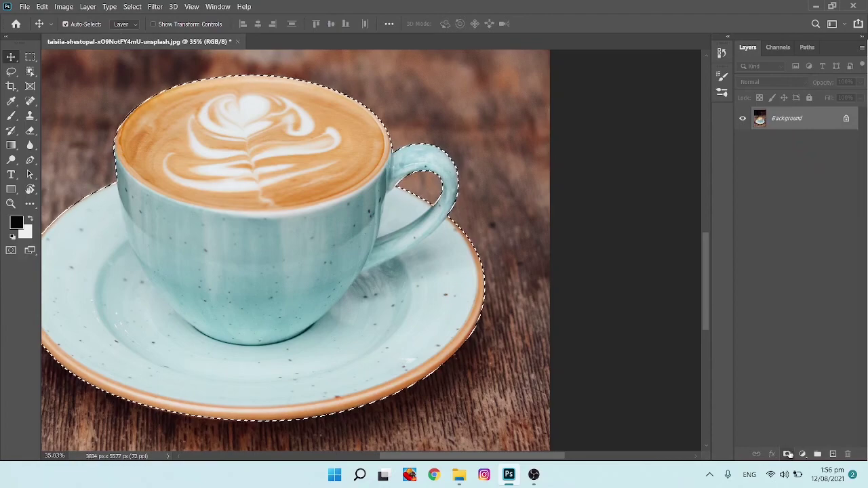
click(787, 454)
scroll(378, 229, down, 2)
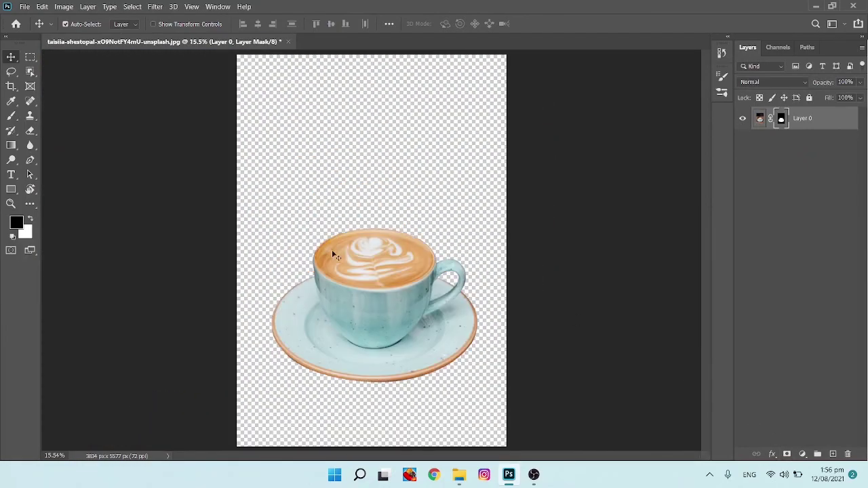
drag(373, 309, 392, 272)
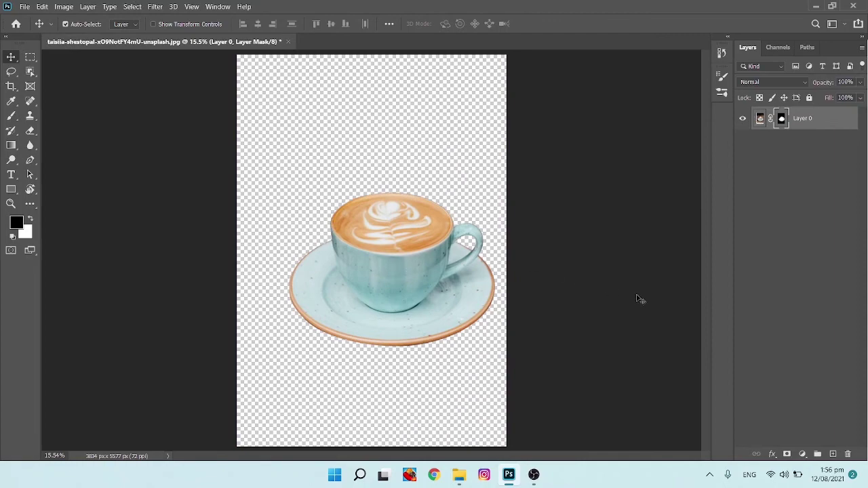